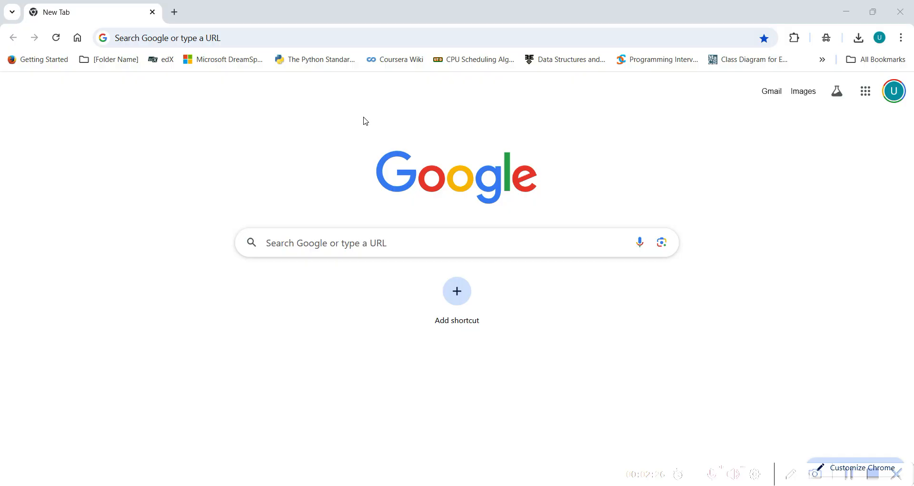
# - Search the web for "anaconda download" and open the Download Anaconda Distribution page
pyautogui.click(344, 39)
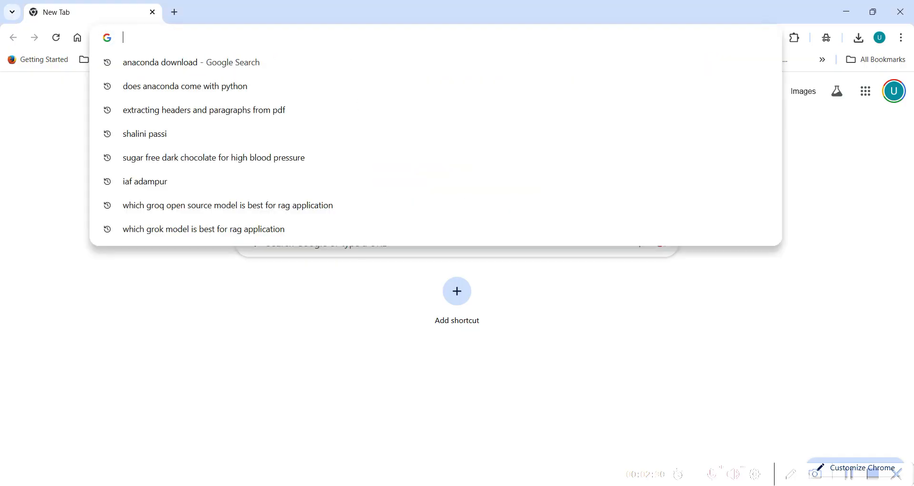
pyautogui.write('anacon')
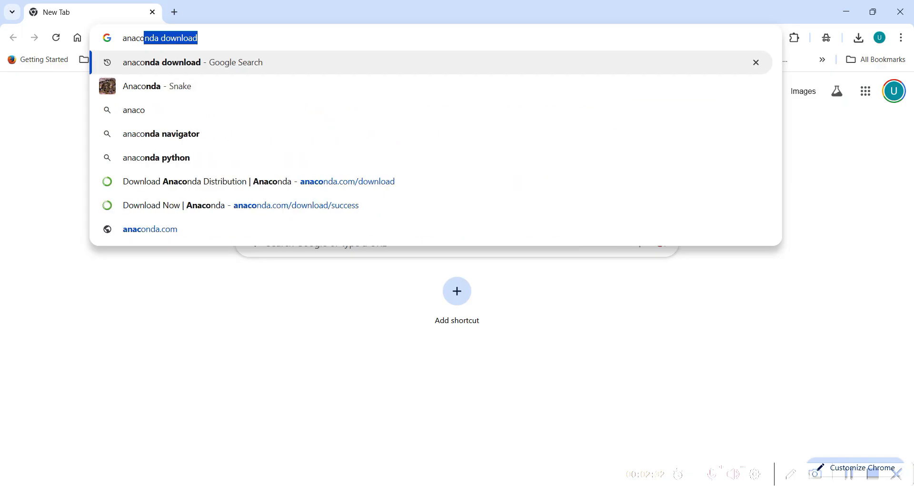
pyautogui.write('da')
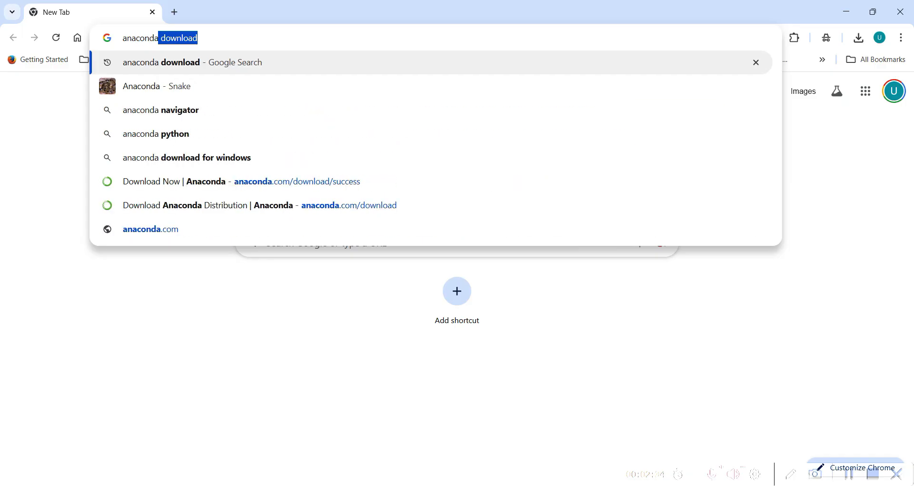
pyautogui.press('Return')
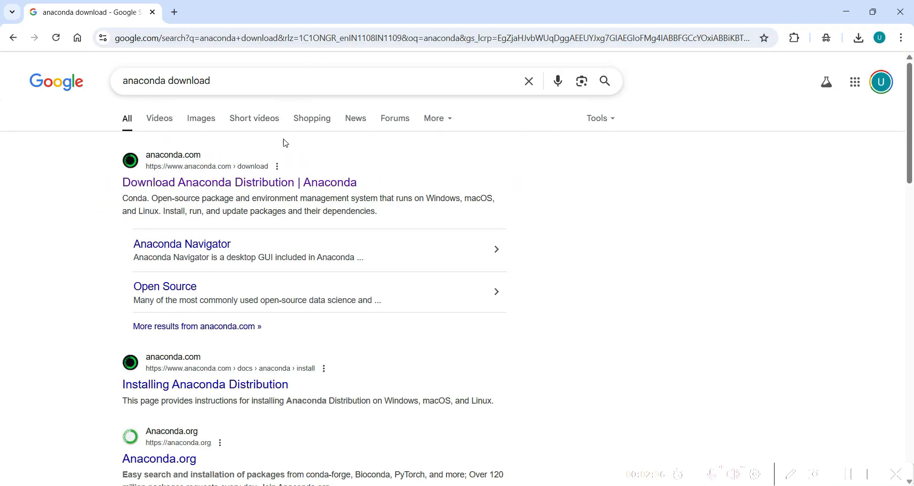
pyautogui.click(296, 186)
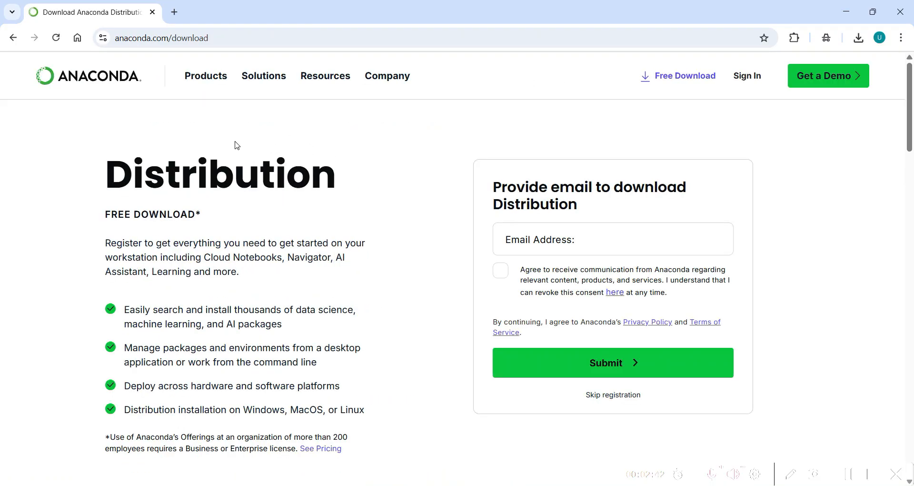
# - Look through the Anaconda Distribution download page, including its features and the list of open-source packages by category
pyautogui.scroll(-1, 224, 152)
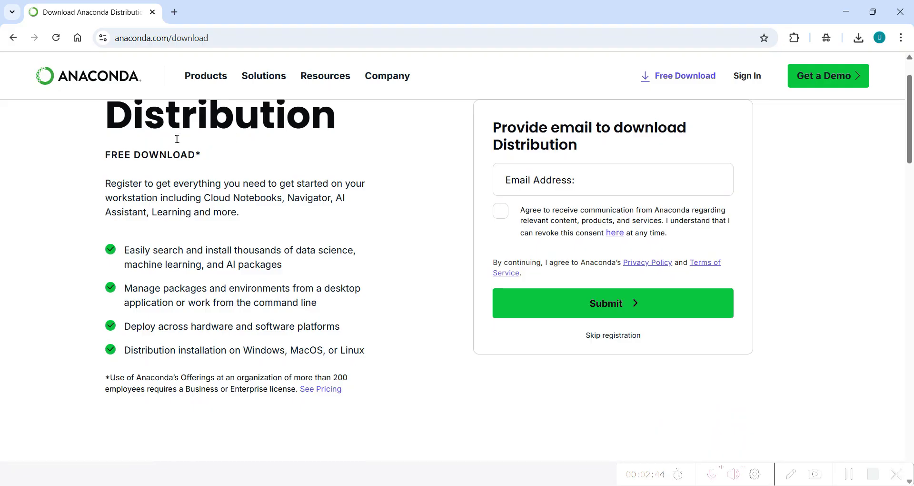
pyautogui.scroll(-3, 176, 145)
pyautogui.scroll(-5, 176, 145)
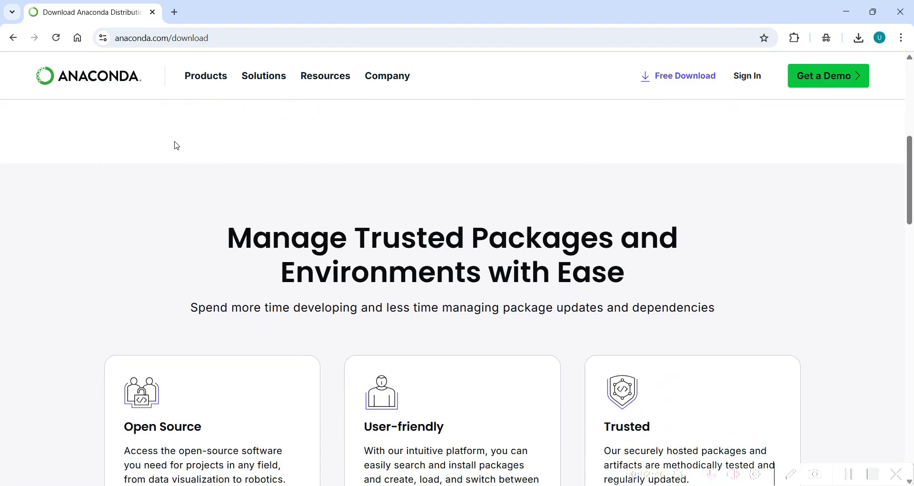
pyautogui.scroll(-2, 214, 154)
pyautogui.scroll(-3, 214, 153)
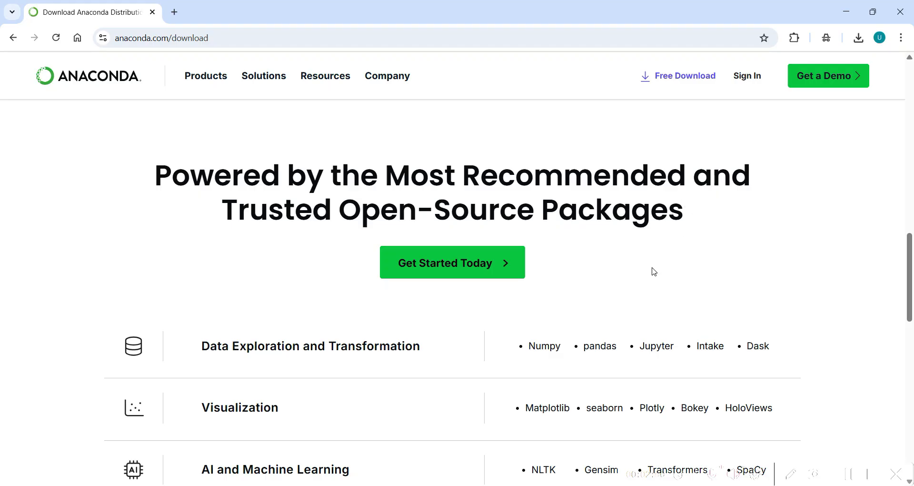
pyautogui.scroll(-1, 295, 286)
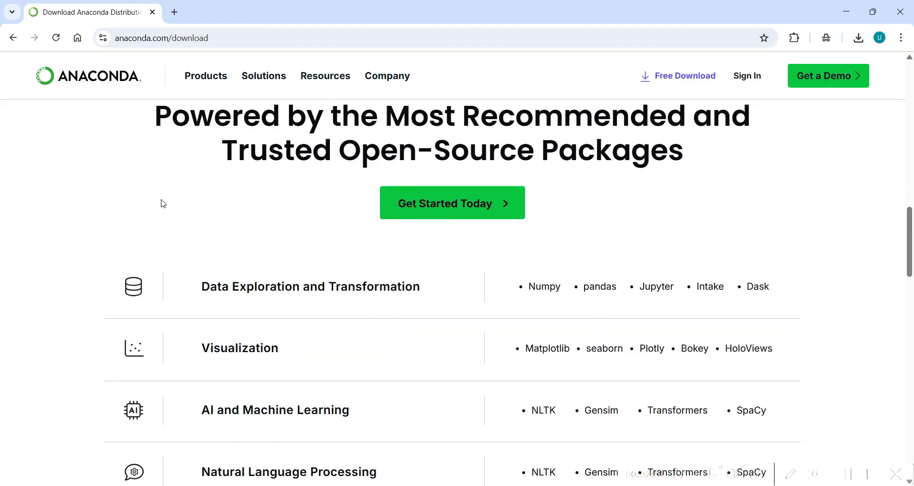
pyautogui.scroll(-1, 161, 200)
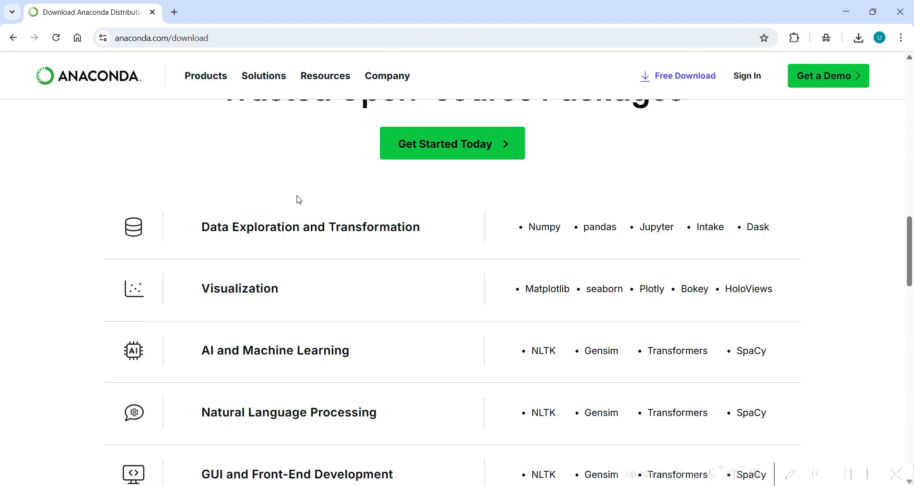
pyautogui.scroll(-1, 295, 199)
pyautogui.scroll(-1, 367, 226)
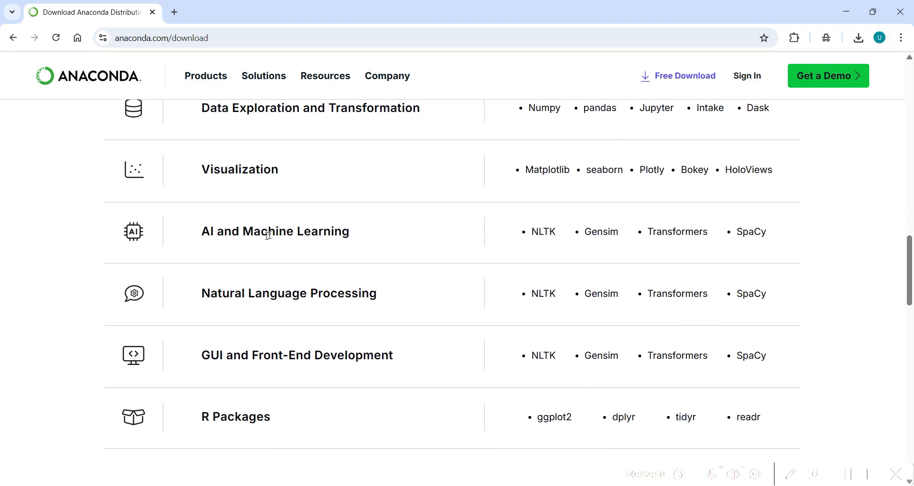
pyautogui.scroll(-1, 352, 243)
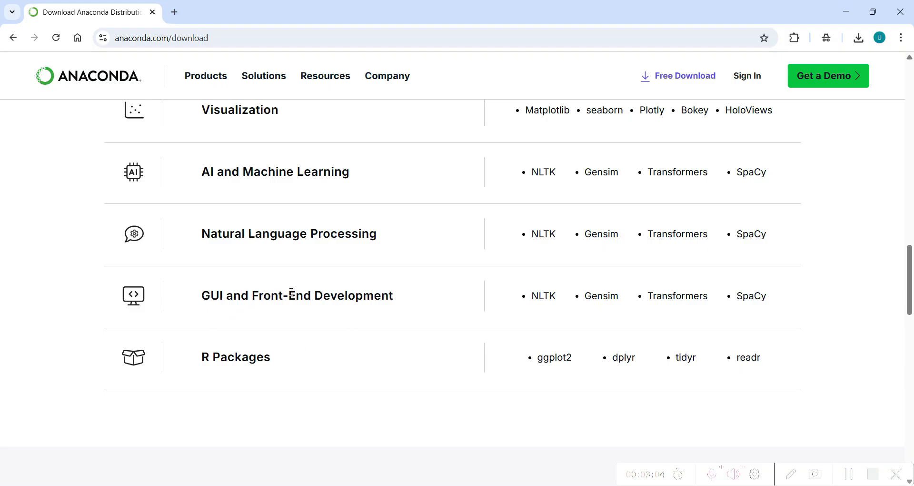
pyautogui.scroll(4, 359, 294)
pyautogui.scroll(10, 349, 283)
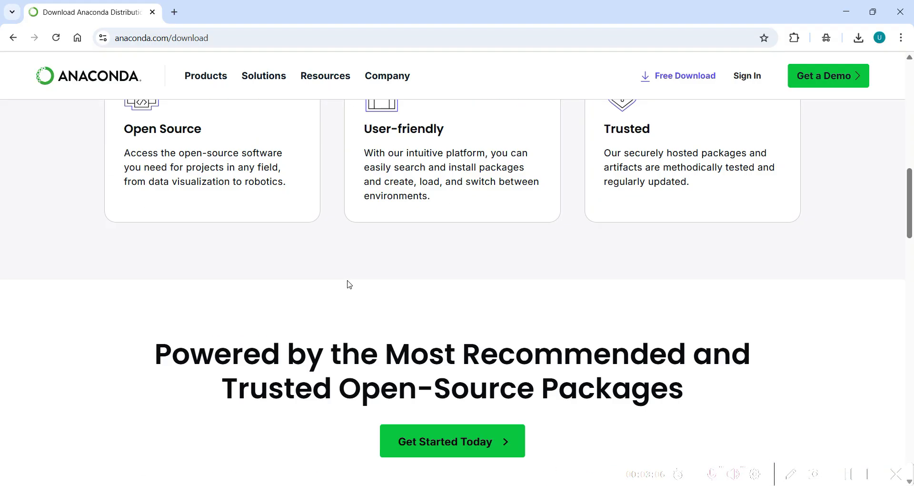
pyautogui.scroll(5, 323, 281)
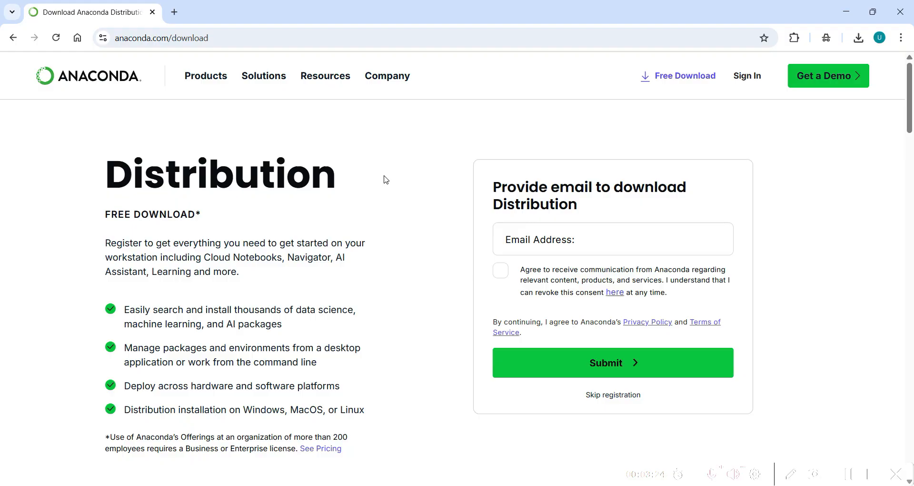
# - Skip the e-mail registration to reach the Anaconda installer downloads
pyautogui.scroll(-14, 399, 225)
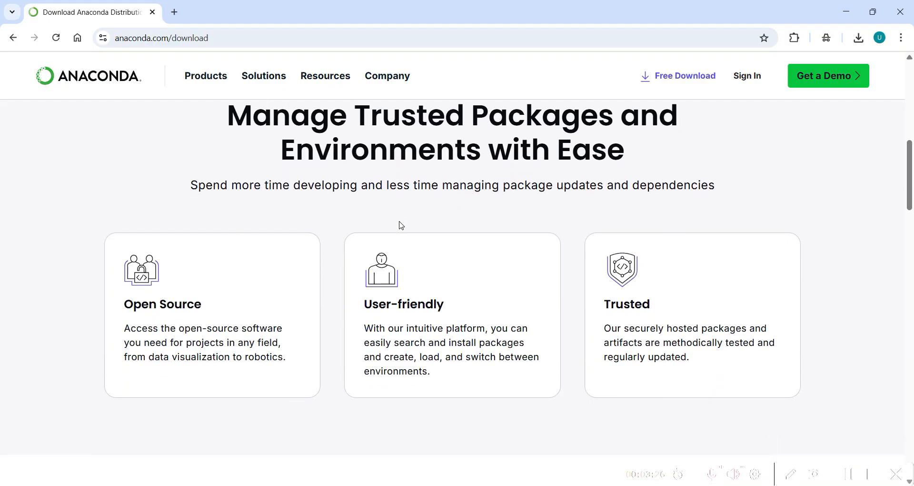
pyautogui.scroll(-10, 401, 225)
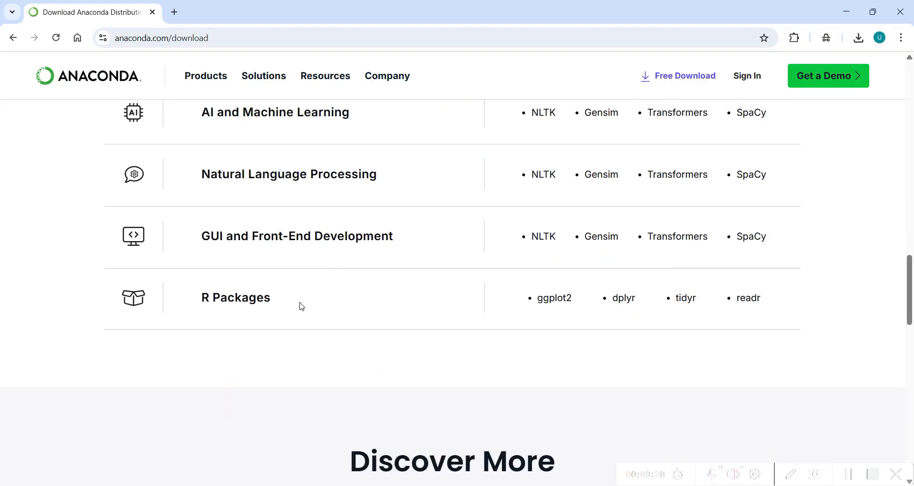
pyautogui.scroll(15, 360, 317)
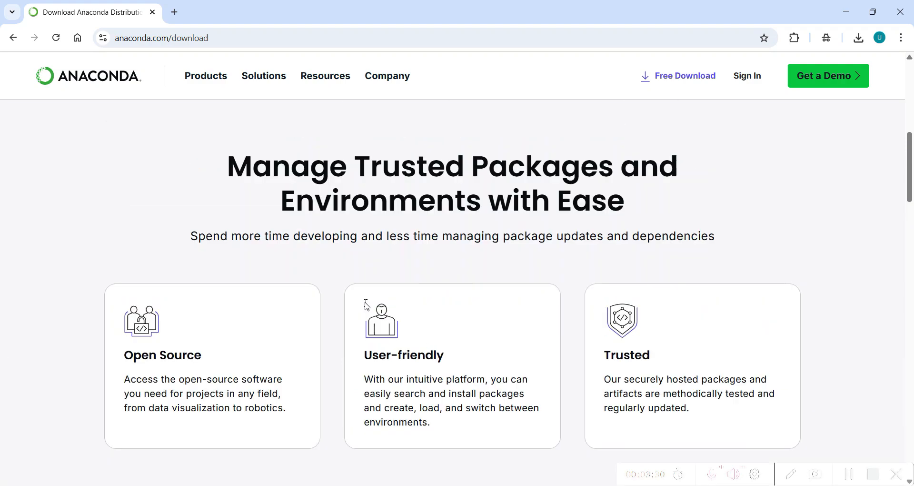
pyautogui.scroll(3, 367, 303)
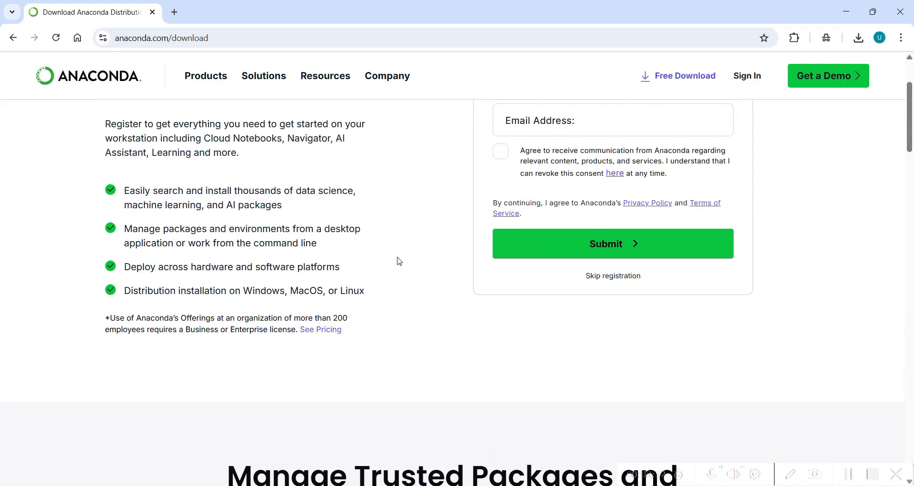
pyautogui.scroll(2, 398, 268)
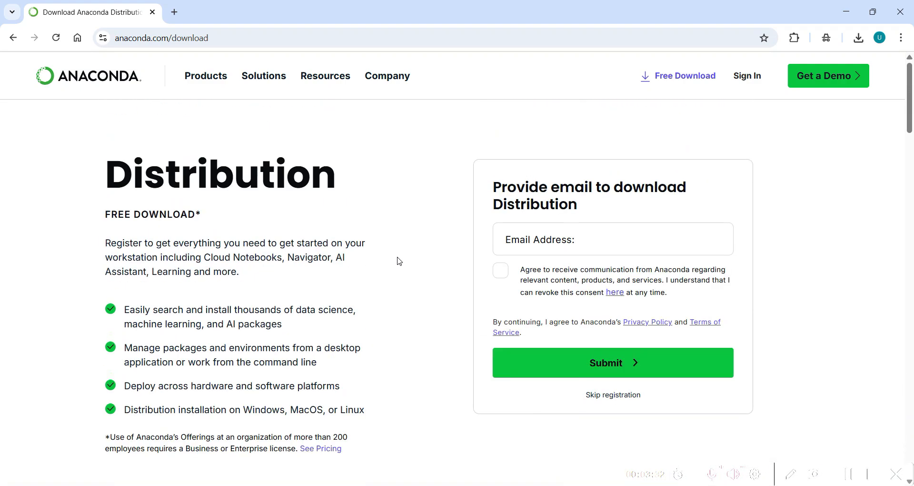
pyautogui.click(596, 396)
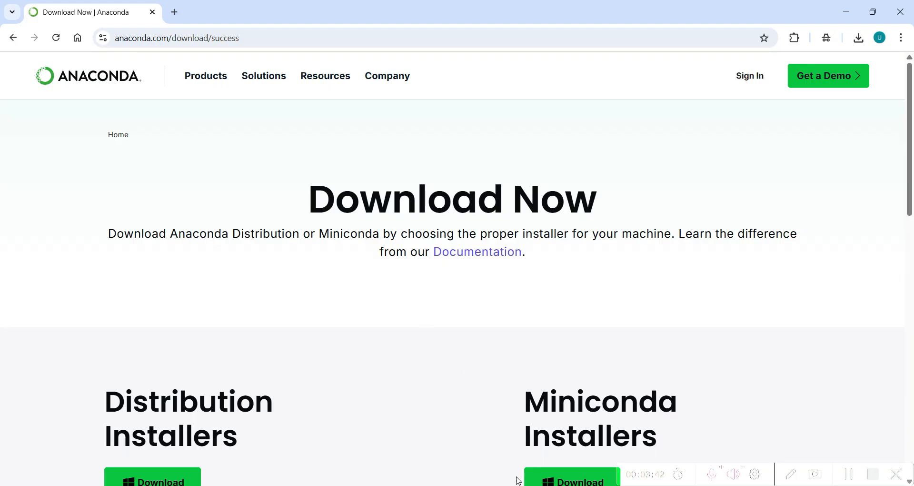
# - Switch to File Explorer and launch the Anaconda3-2024.10-1-Windows-x86_64 installer from the Python Tutorial folder
pyautogui.click(511, 485)
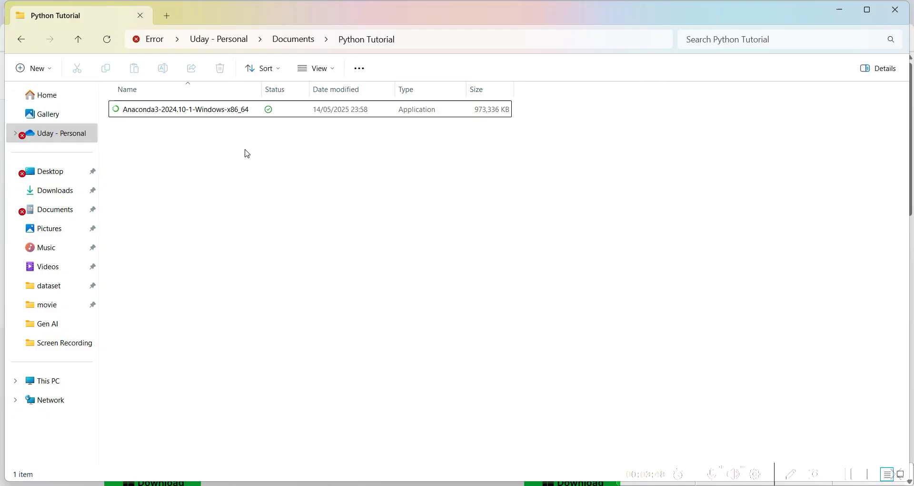
pyautogui.click(168, 115)
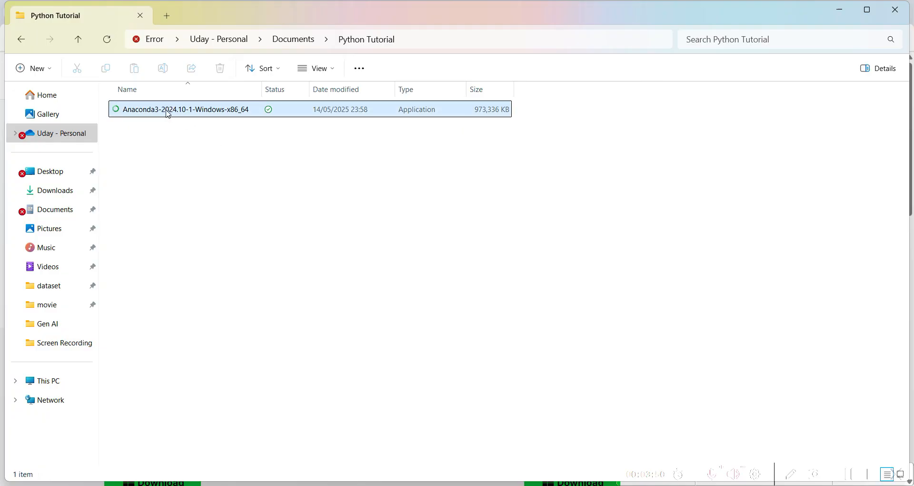
pyautogui.doubleClick(168, 114)
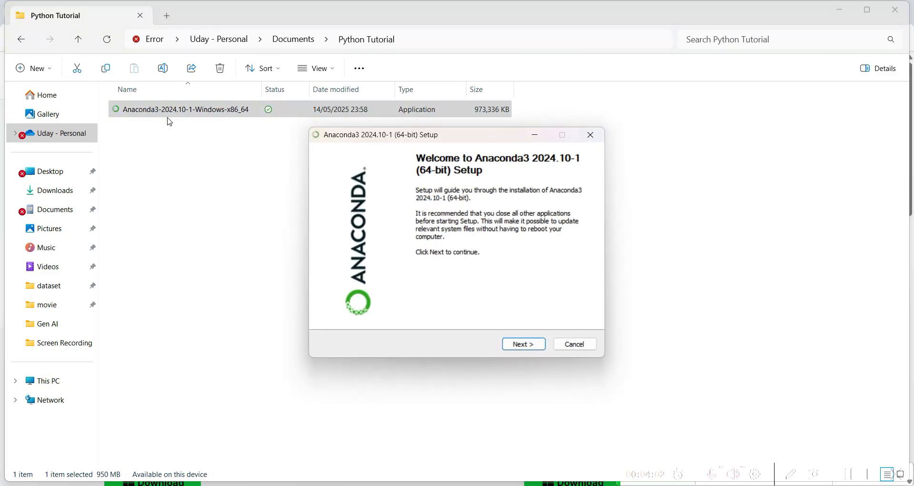
# - Accept the Anaconda3 license agreement and choose the Just Me (recommended) installation type
pyautogui.click(521, 348)
pyautogui.click(521, 347)
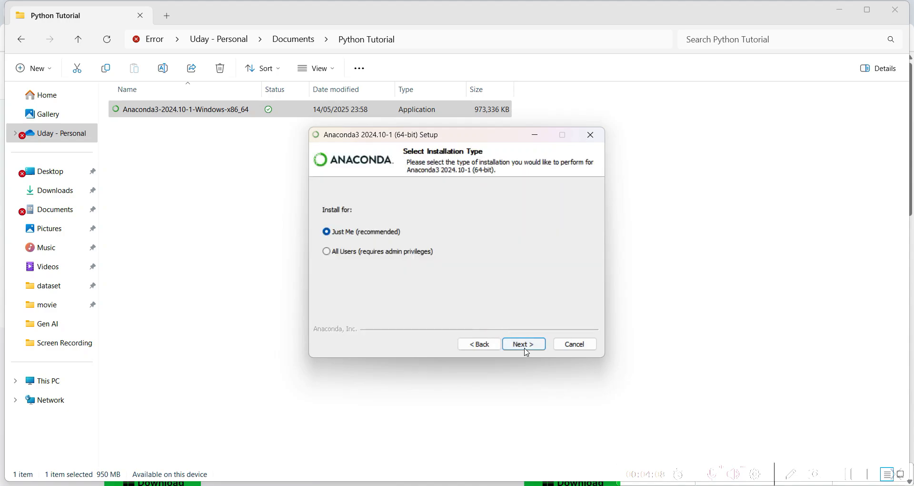
pyautogui.click(524, 348)
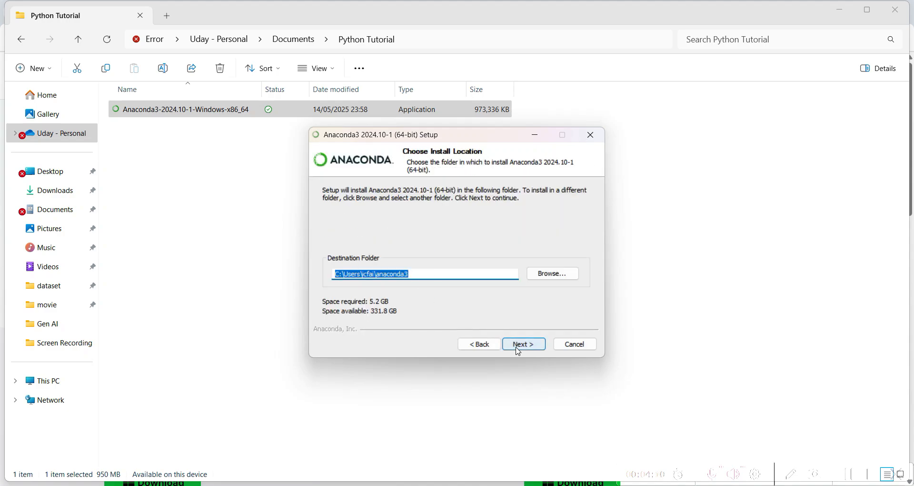
# - Try to continue the setup with the default anaconda3 destination folder, and quit the Anaconda3 setup
pyautogui.click(519, 350)
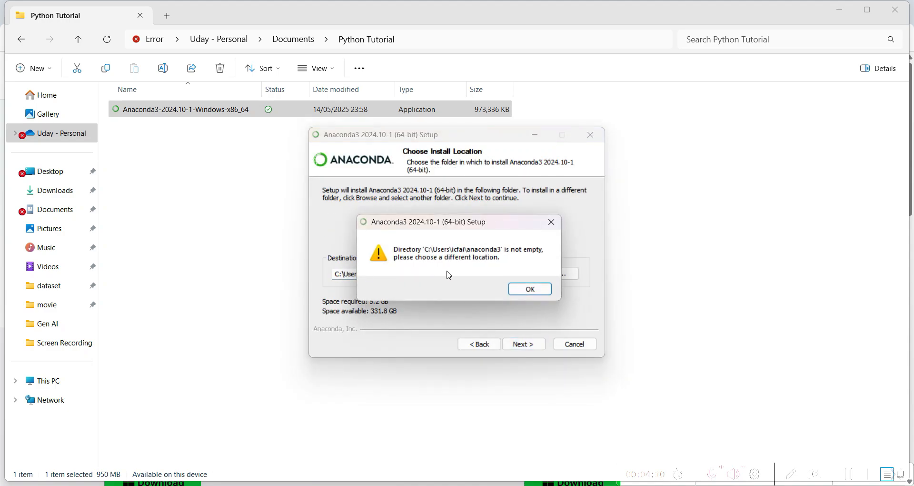
pyautogui.click(524, 288)
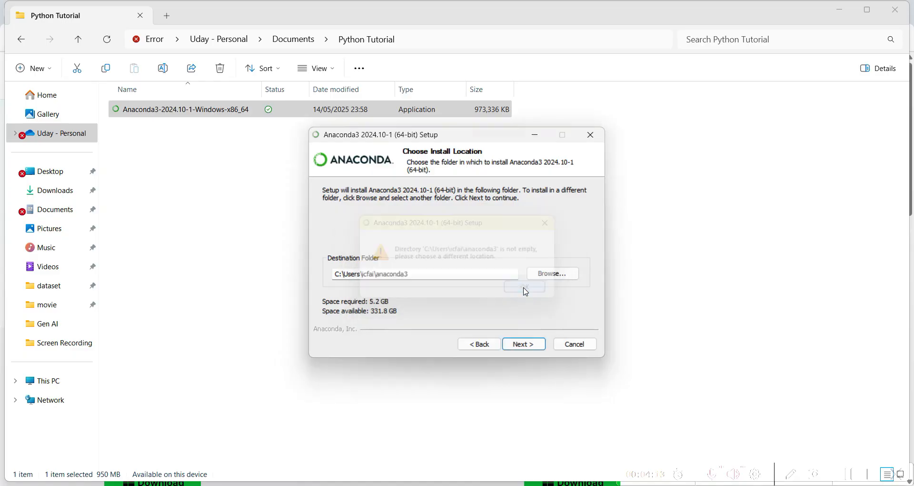
pyautogui.click(532, 346)
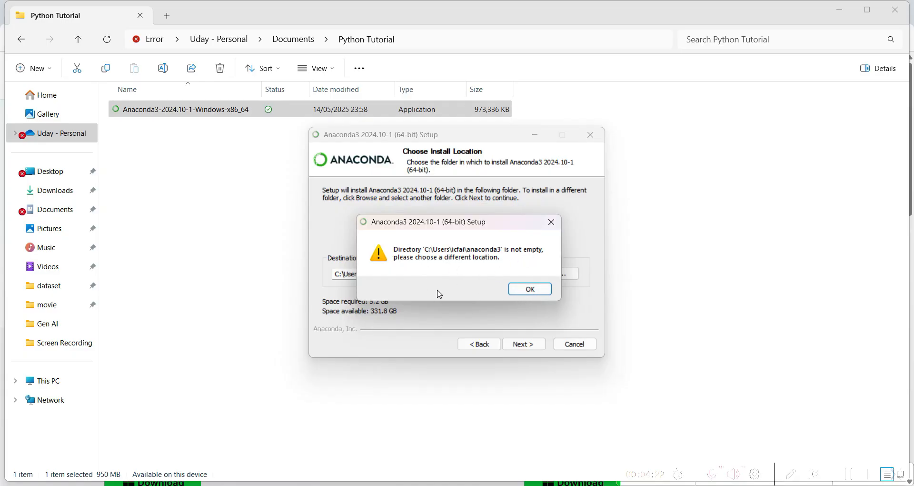
pyautogui.click(538, 291)
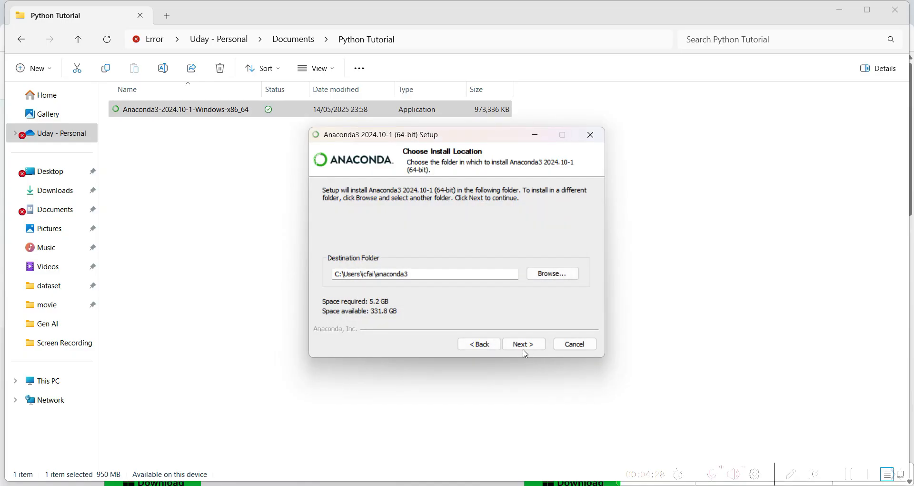
pyautogui.click(590, 138)
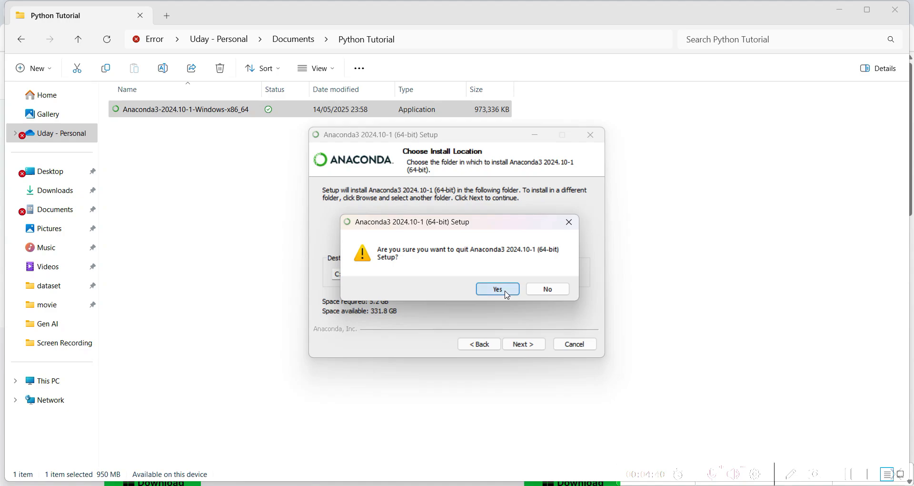
pyautogui.click(508, 296)
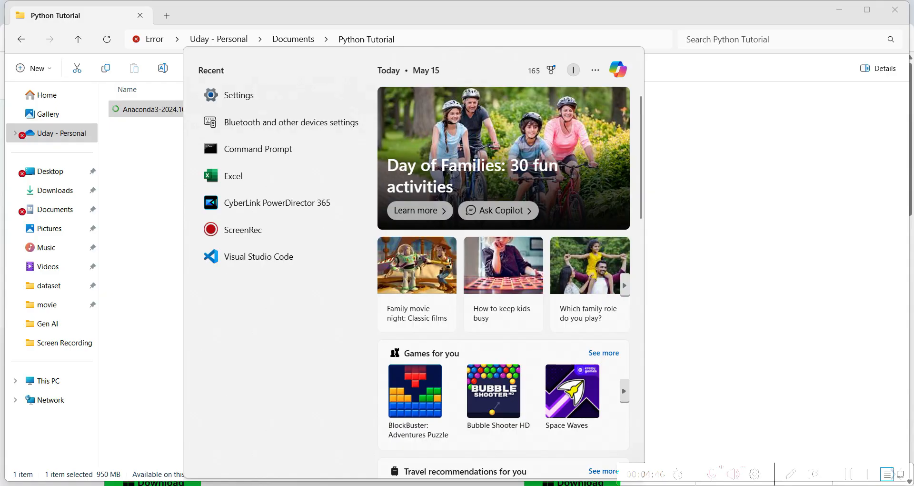
# - Search Windows for "anaconda", launch Anaconda Navigator and bring its window to the front
pyautogui.write('anaconda')
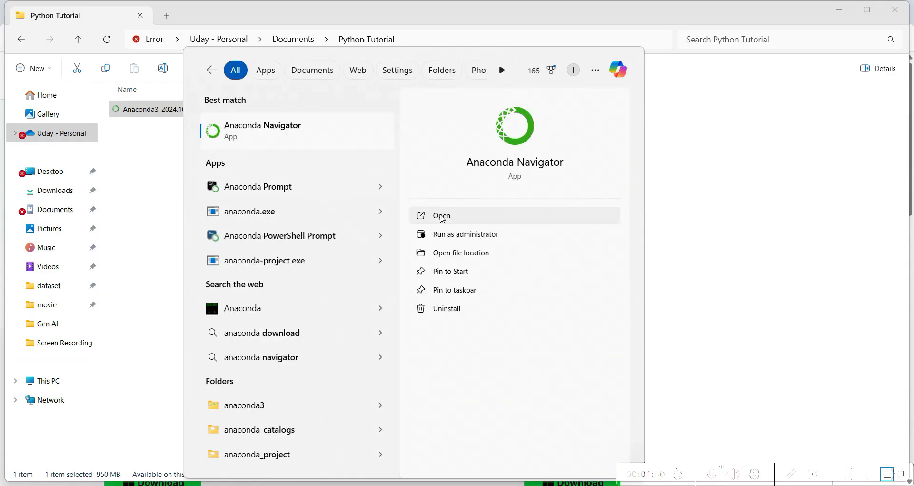
pyautogui.click(442, 217)
pyautogui.click(449, 221)
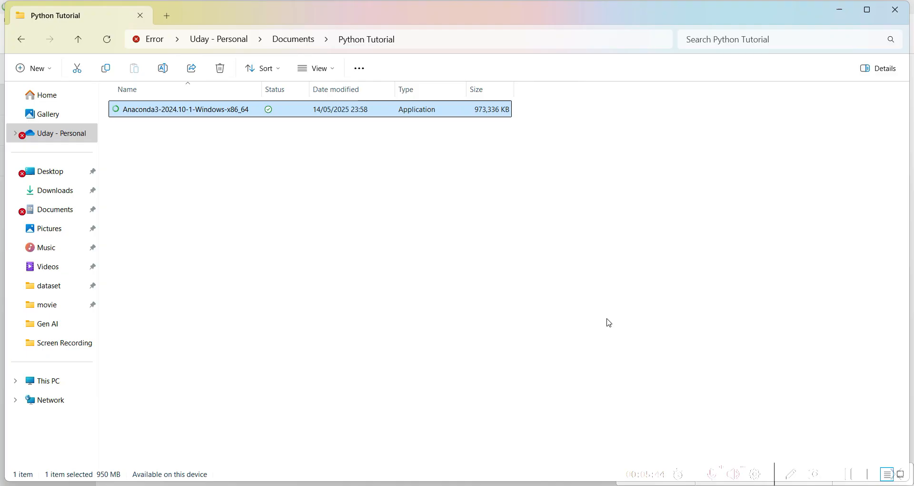
pyautogui.moveTo(668, 485)
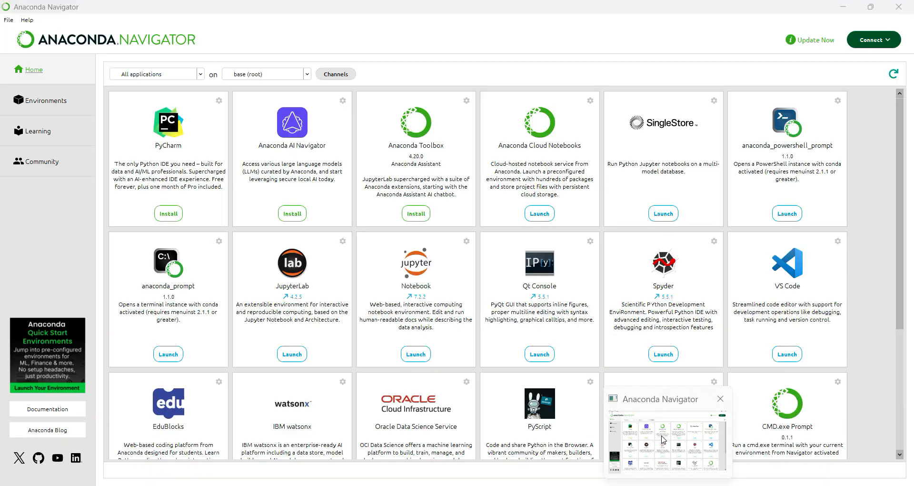
pyautogui.click(662, 436)
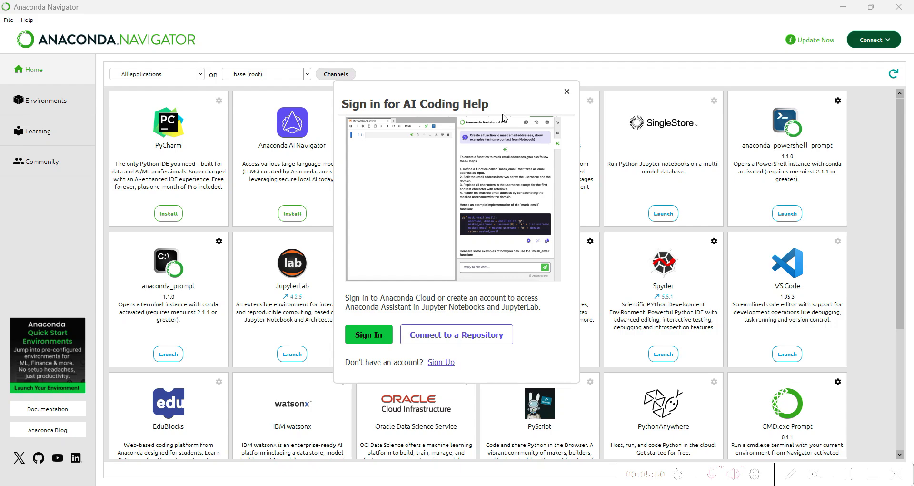
# - Dismiss the AI coding help sign-in prompt, look through the available applications and launch Jupyter Notebook
pyautogui.click(568, 92)
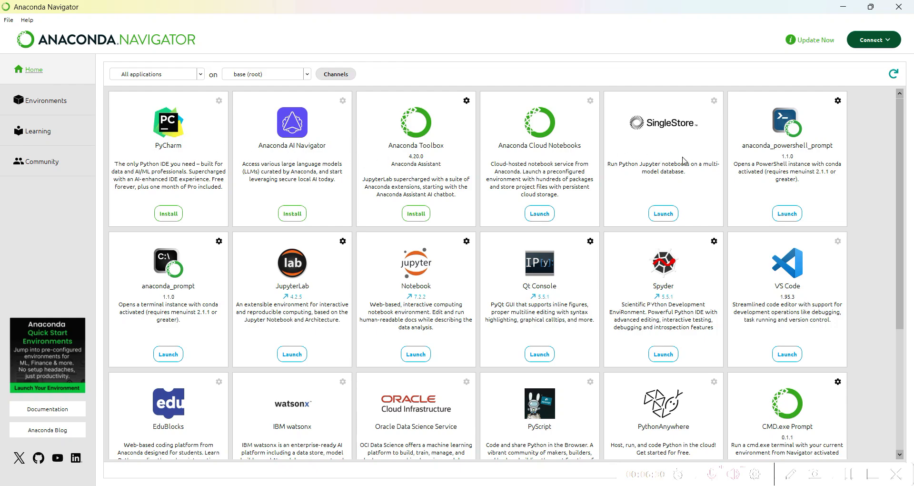
pyautogui.scroll(-5, 713, 186)
pyautogui.scroll(5, 666, 183)
pyautogui.scroll(-5, 772, 286)
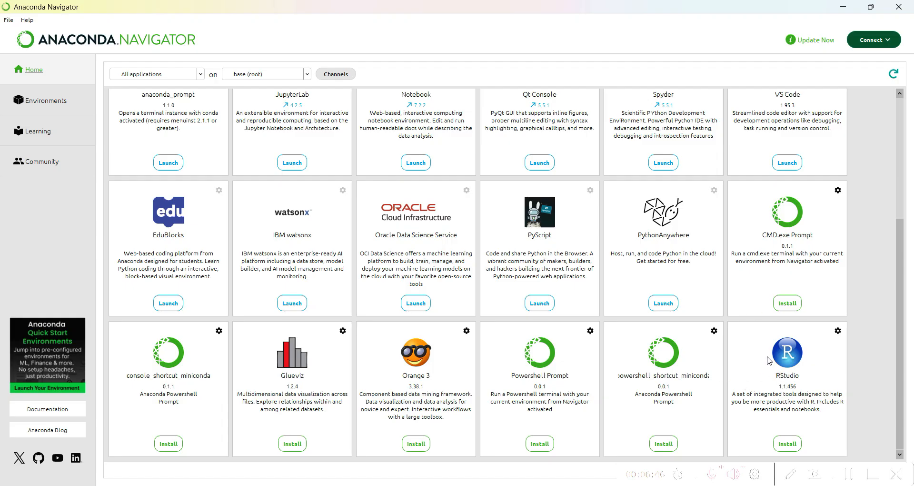
pyautogui.scroll(5, 770, 360)
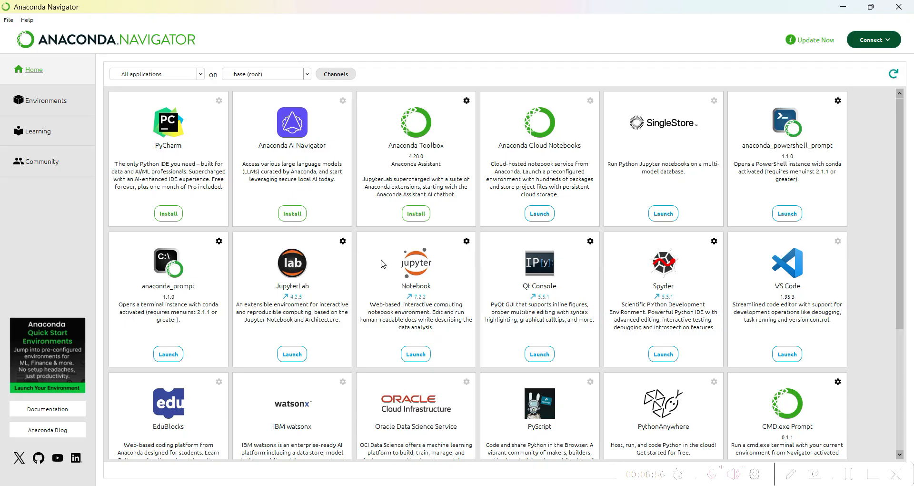
pyautogui.click(416, 356)
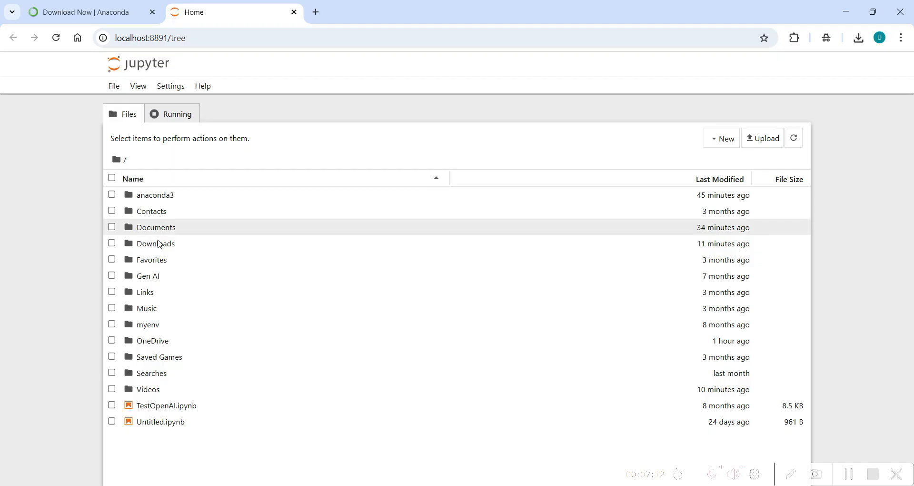
# - Open the Documents folder in the Jupyter file list and create a new folder in it named Python Tutorial
pyautogui.click(715, 146)
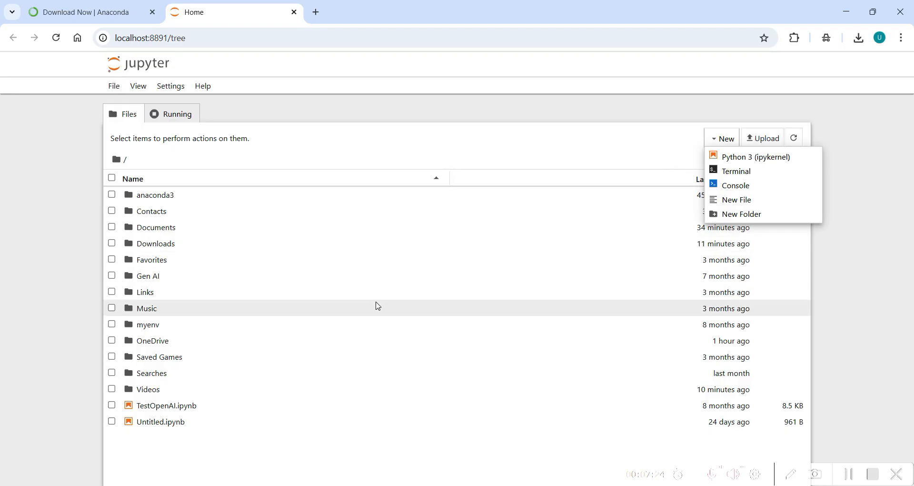
pyautogui.click(157, 231)
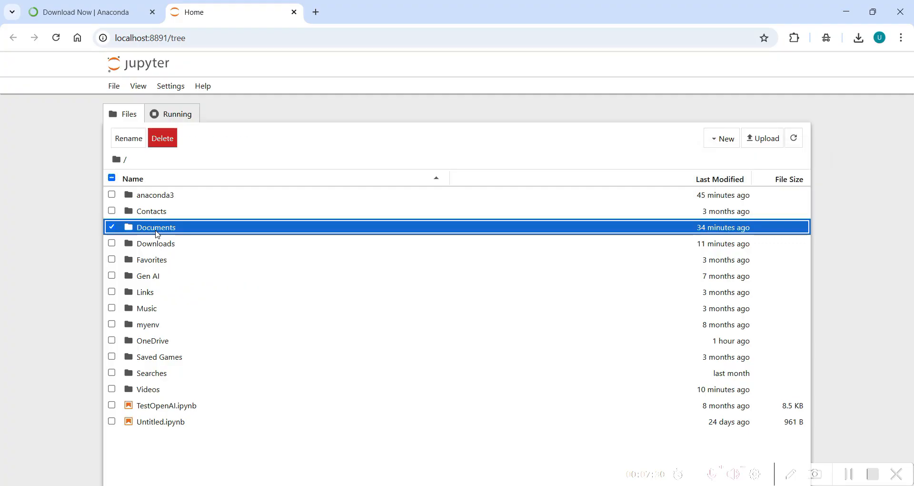
pyautogui.doubleClick(158, 232)
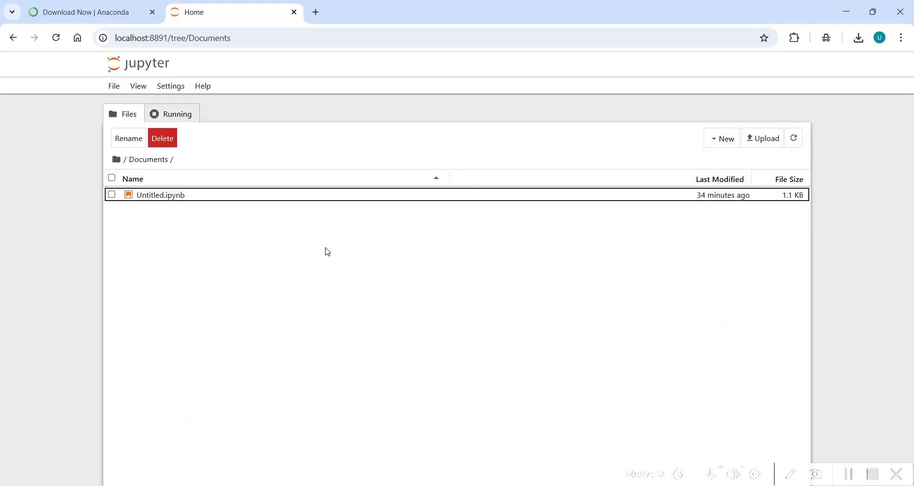
pyautogui.click(723, 141)
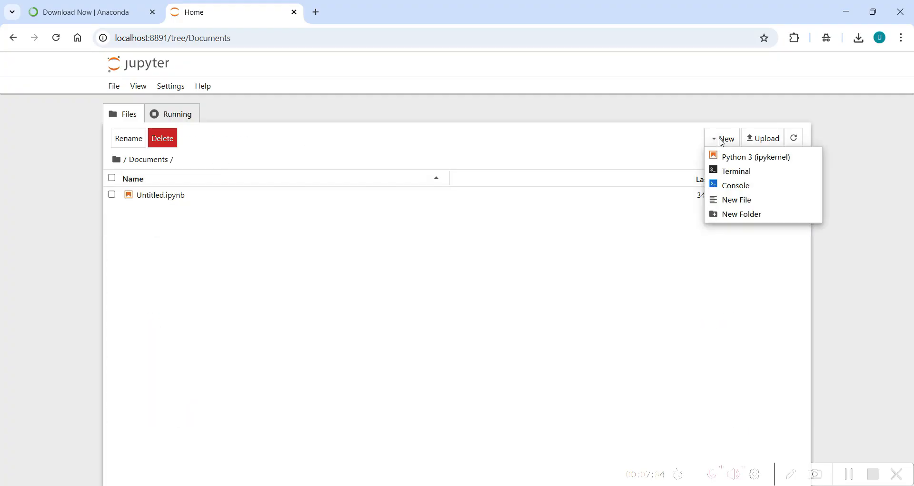
pyautogui.click(738, 215)
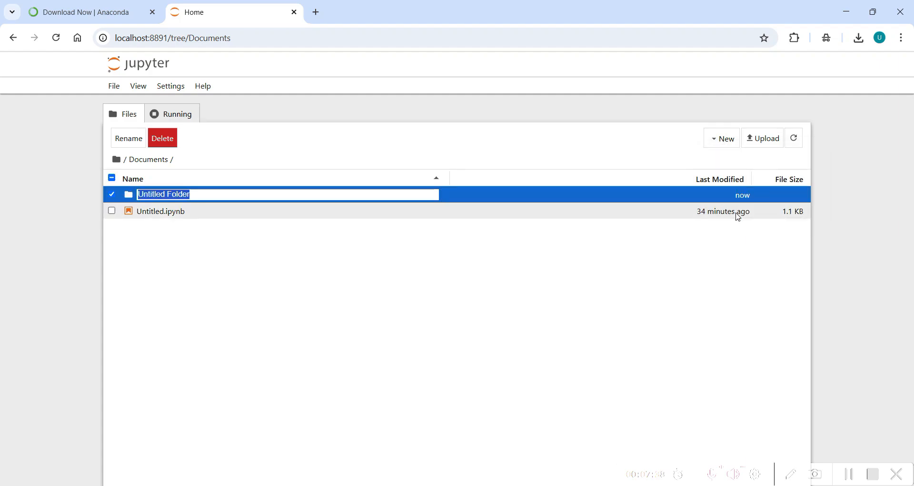
pyautogui.write('Python ')
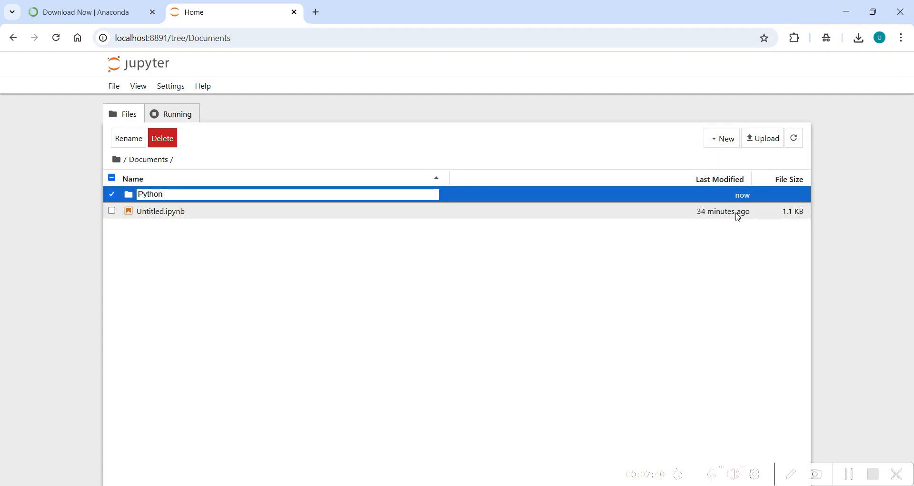
pyautogui.write('Tutorial')
pyautogui.press('Return')
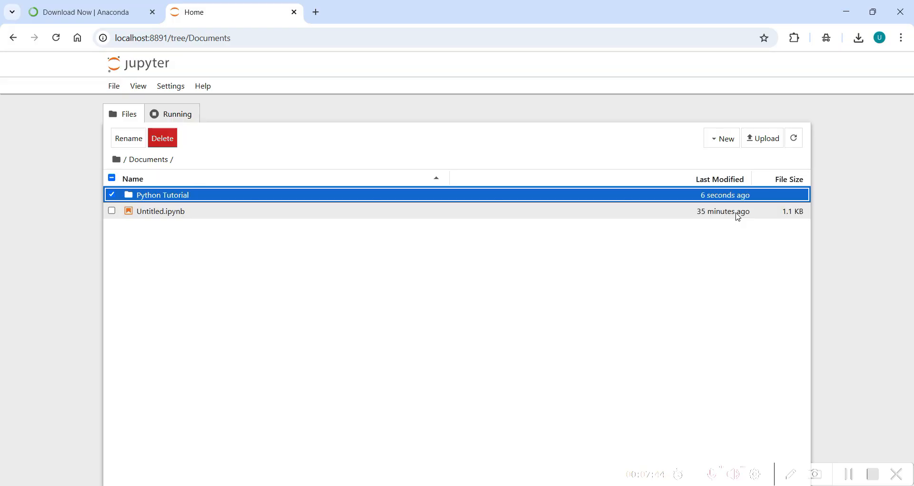
# - Open the Python Tutorial folder and create a new Python 3 (ipykernel) notebook in it
pyautogui.doubleClick(165, 196)
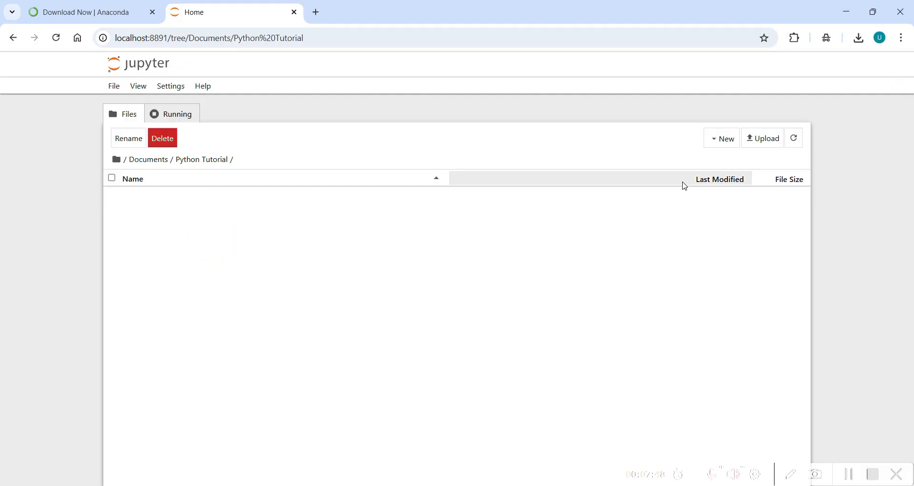
pyautogui.click(723, 143)
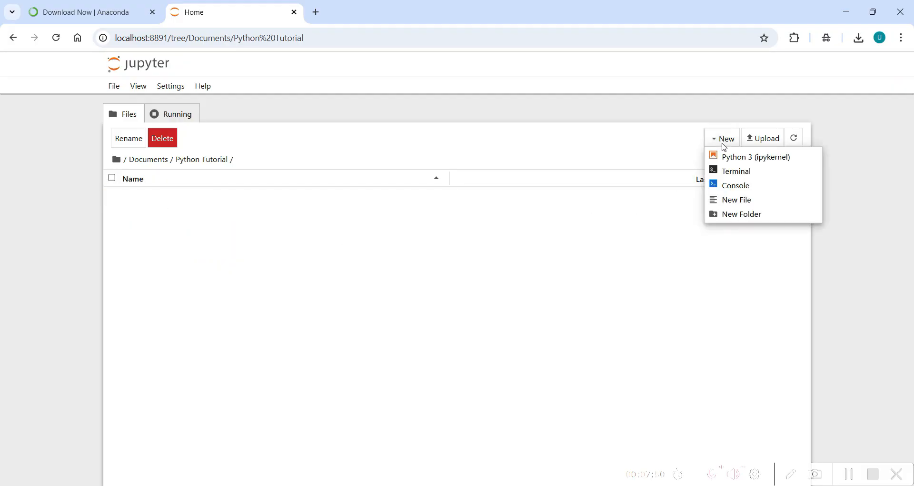
pyautogui.click(741, 159)
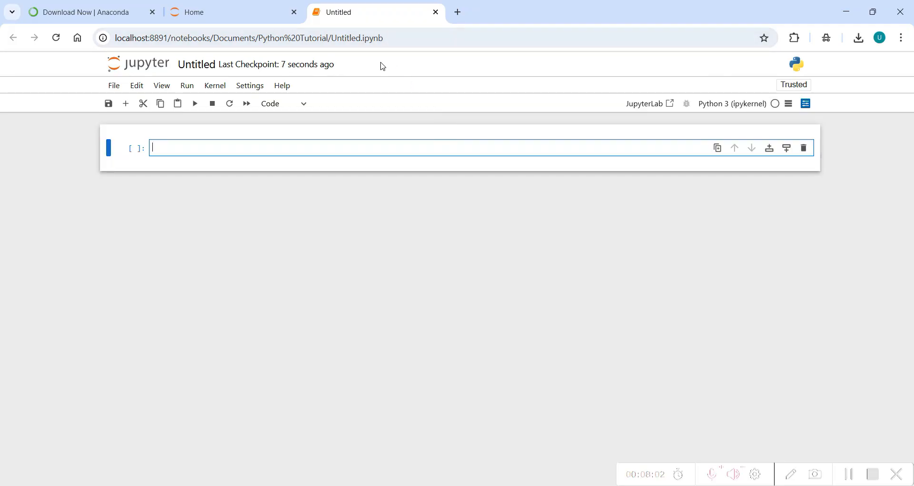
# - Rename the untitled notebook as Python Tutorial1.ipynb
pyautogui.click(115, 89)
pyautogui.moveTo(151, 102)
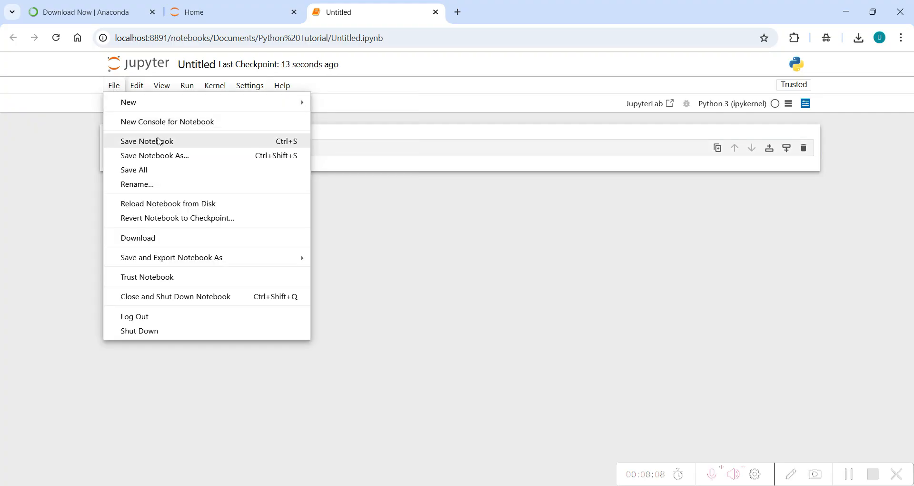
pyautogui.click(143, 184)
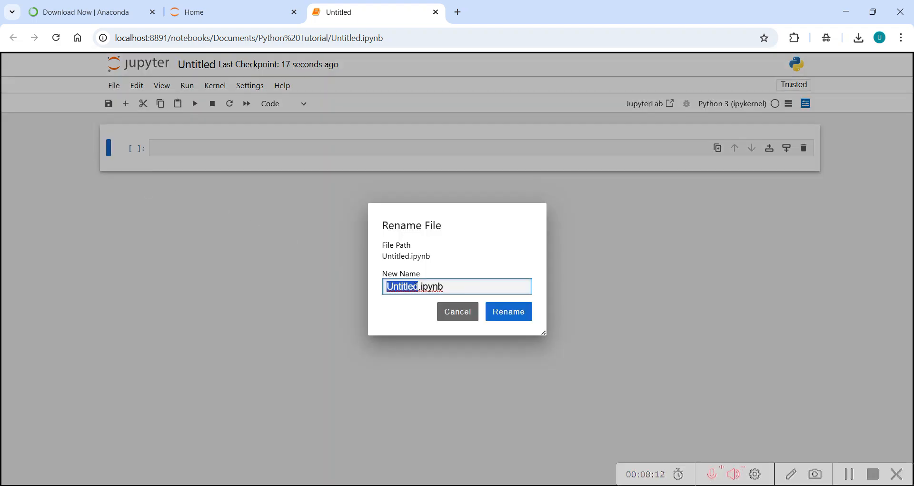
pyautogui.click(418, 286)
pyautogui.press('BackSpace')
pyautogui.press('BackSpace')
pyautogui.press('BackSpace')
pyautogui.press('BackSpace')
pyautogui.press('BackSpace')
pyautogui.press('BackSpace')
pyautogui.press('BackSpace')
pyautogui.press('BackSpace')
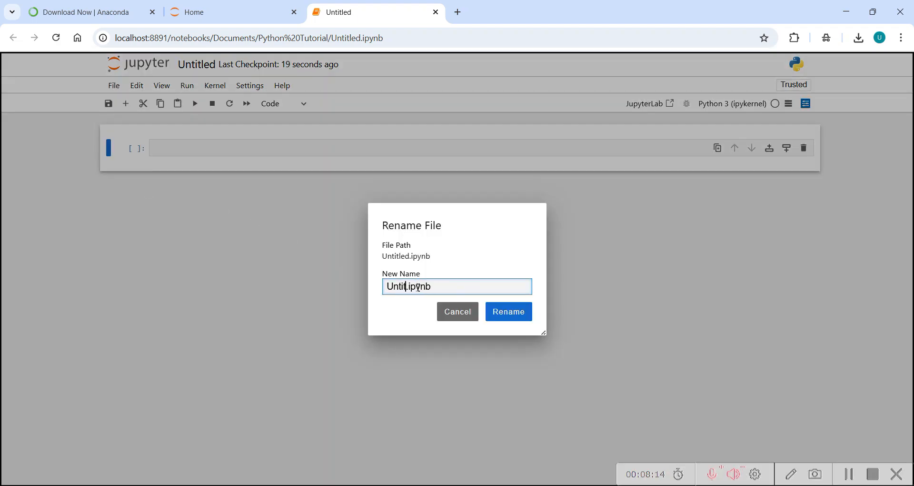
pyautogui.write('Fython')
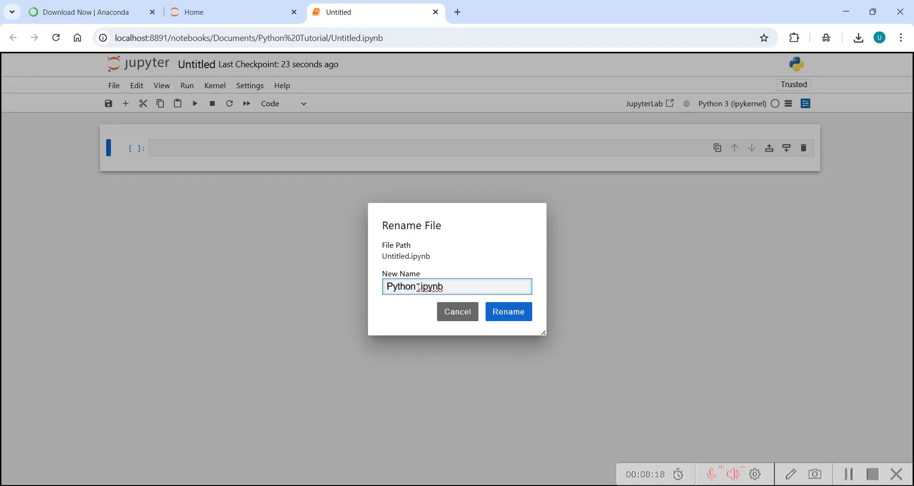
pyautogui.write(' Tutorial')
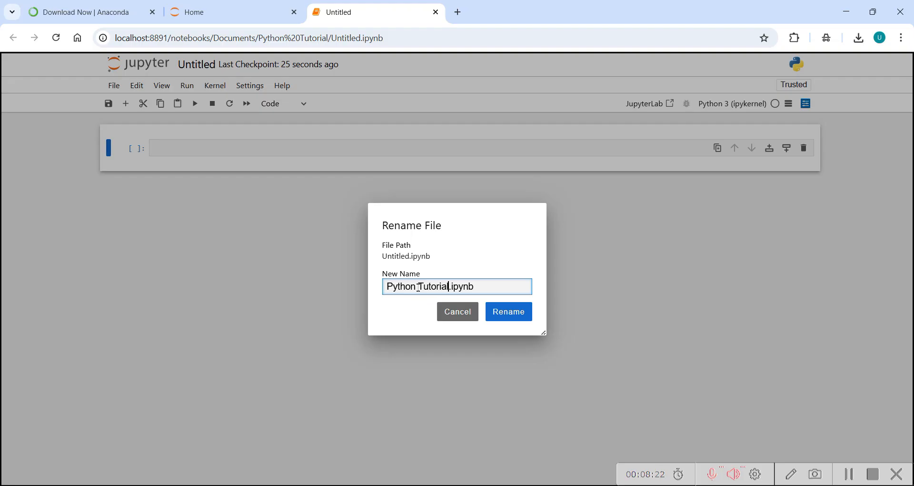
pyautogui.write('1')
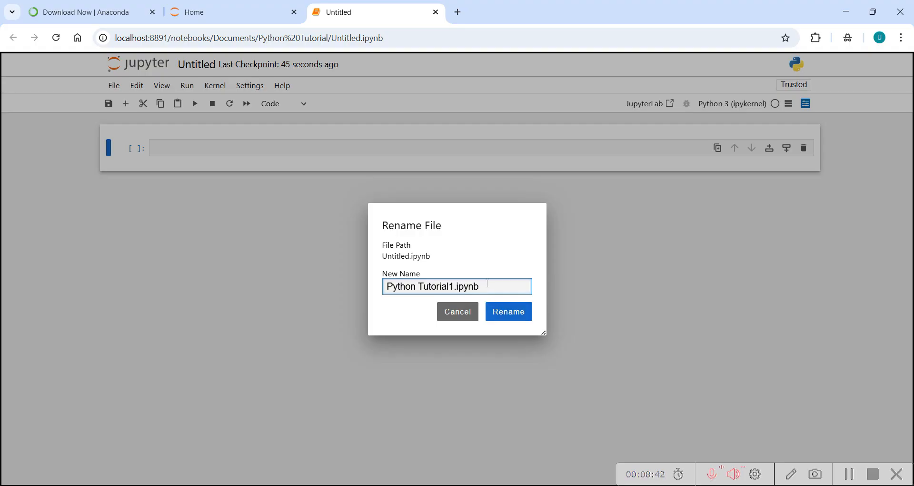
pyautogui.click(503, 316)
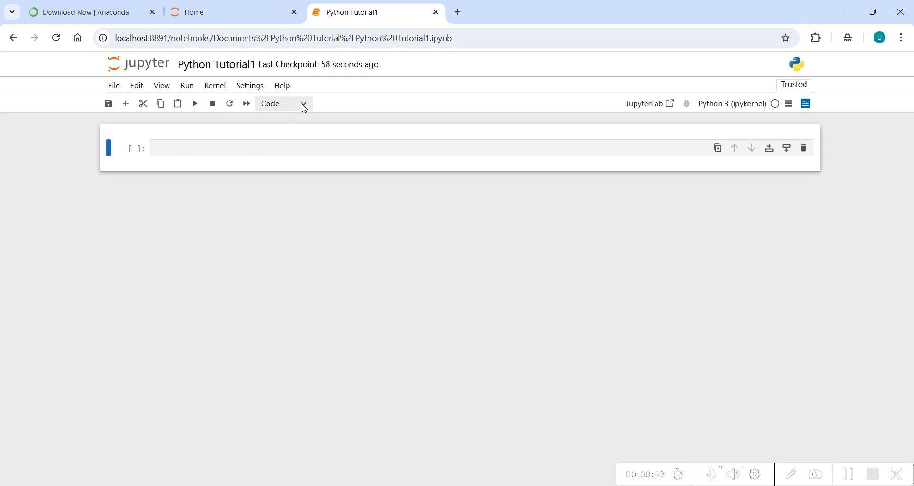
# - Change the first cell to Markdown, enter the heading "#### Welcome to Data Scince" and render it
pyautogui.click(304, 105)
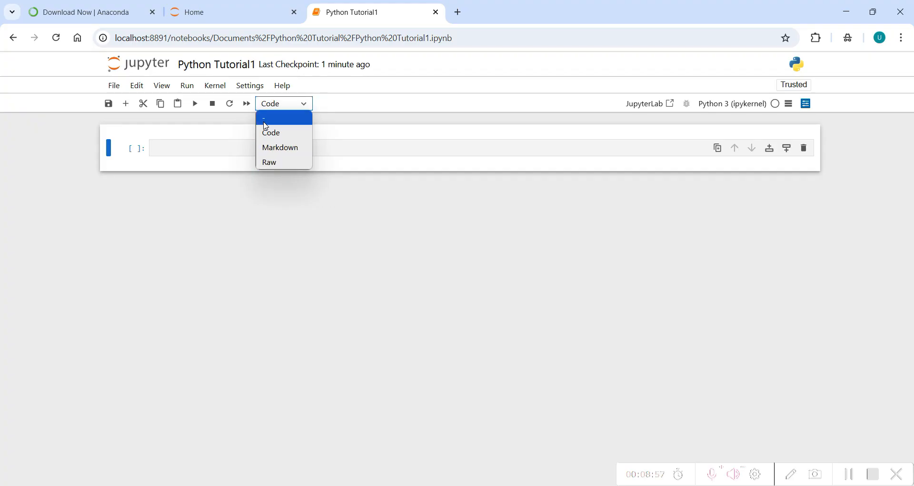
pyautogui.click(222, 150)
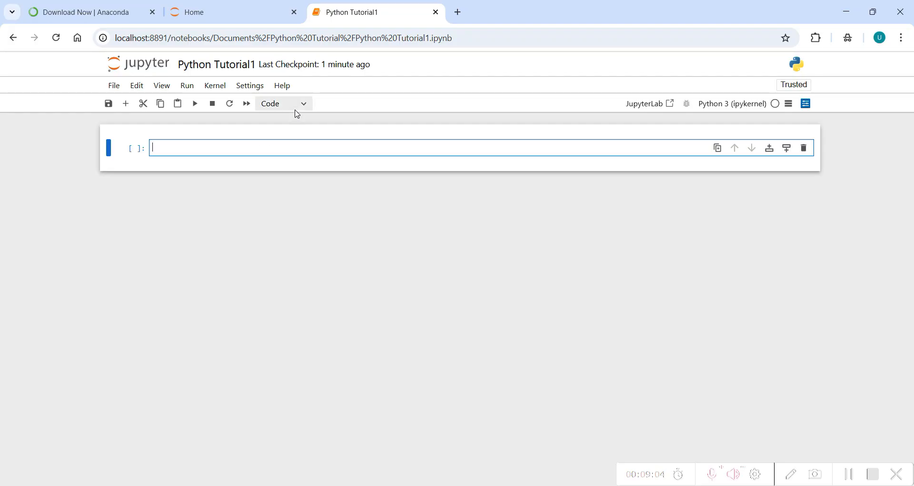
pyautogui.click(297, 108)
pyautogui.click(280, 150)
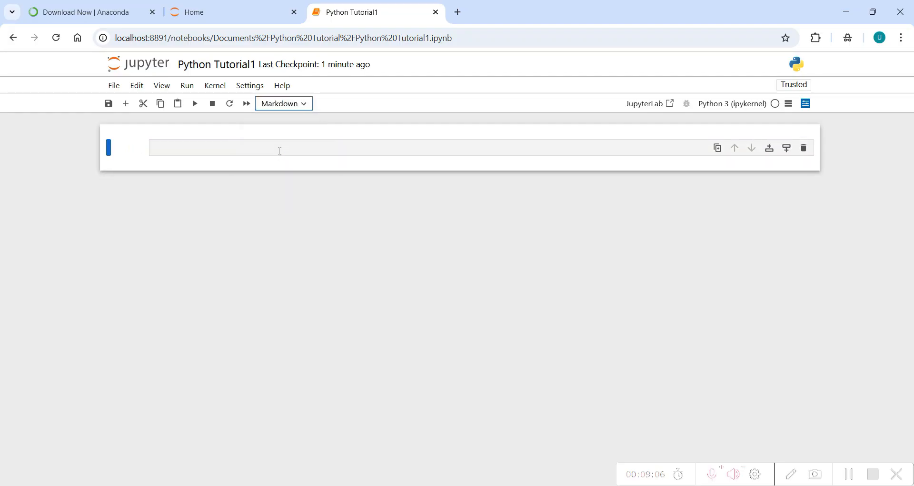
pyautogui.click(249, 149)
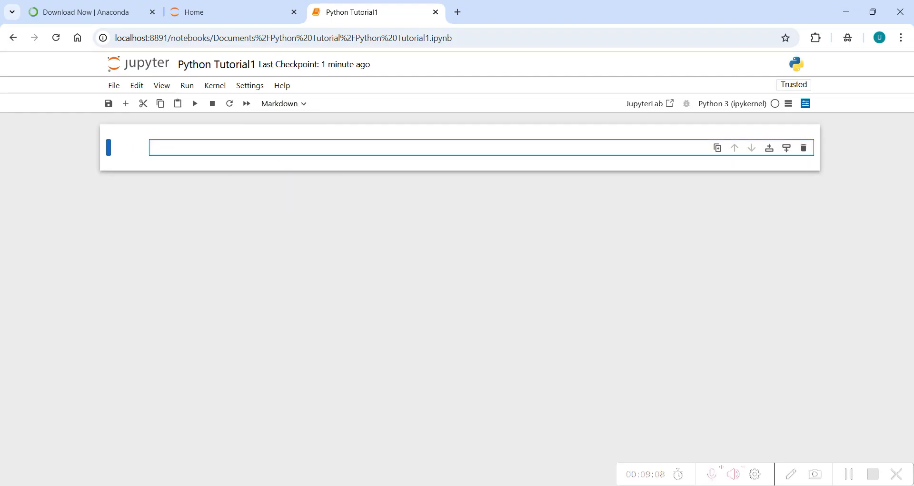
pyautogui.write('#### Welcome to Data Sc')
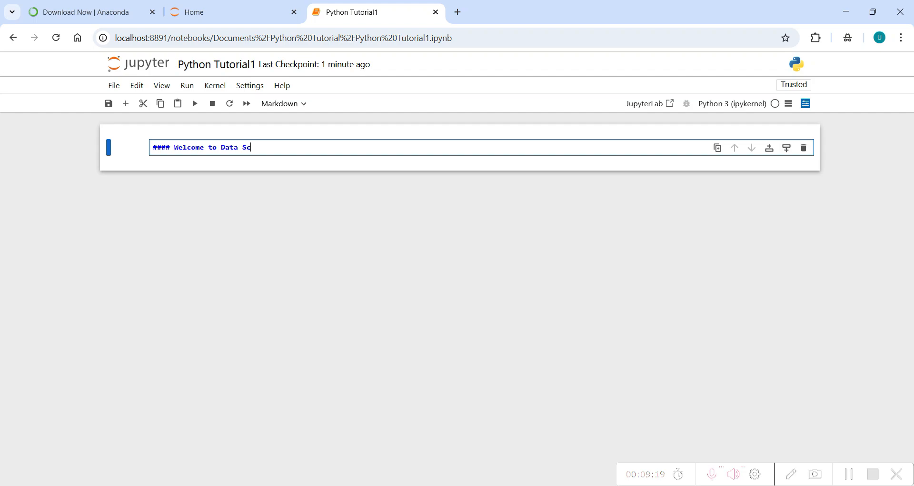
pyautogui.write('ince')
pyautogui.hotkey('ctrl', 'Return')
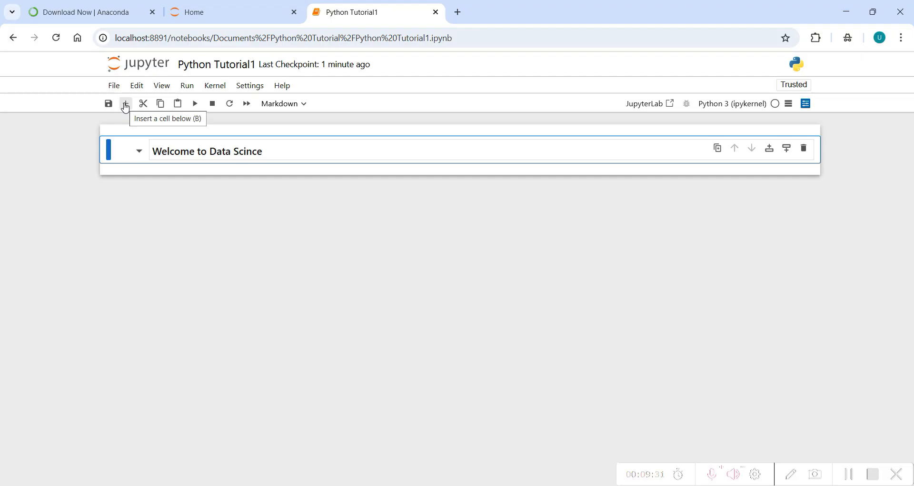
# - Insert a code cell below the heading, enter print("Welcome to Data Science") and run it
pyautogui.click(125, 104)
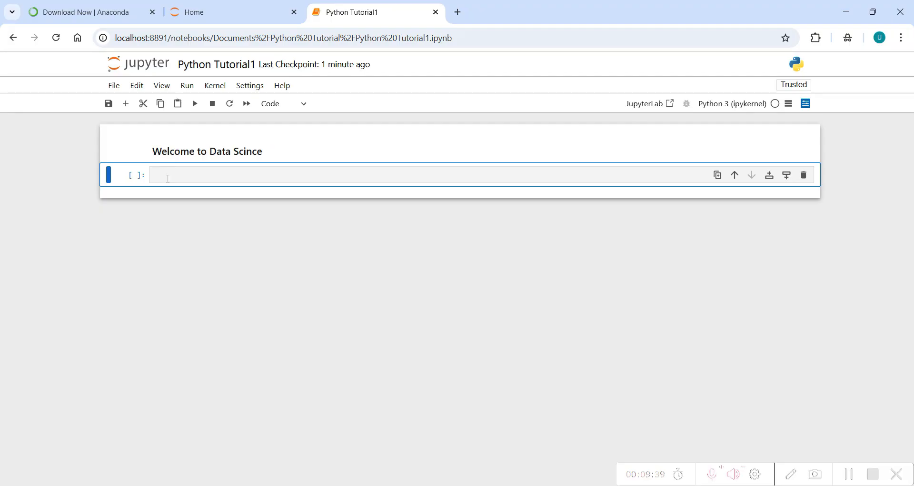
pyautogui.click(168, 179)
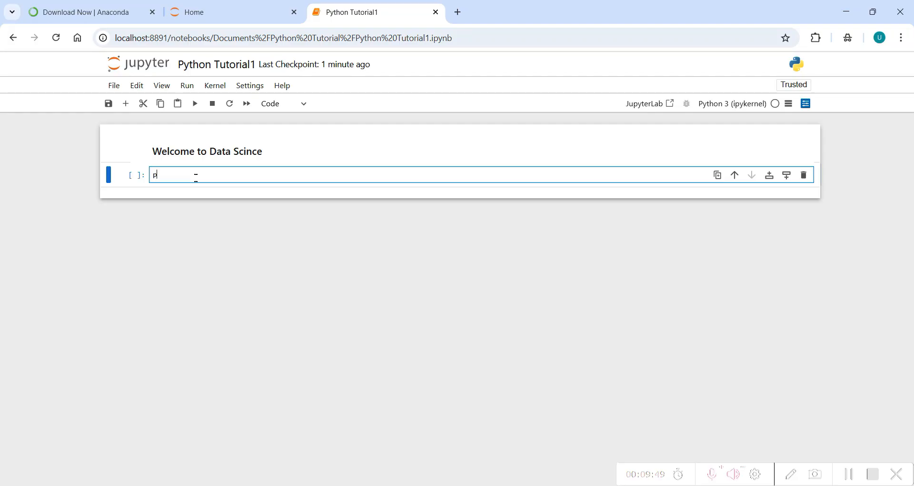
pyautogui.write('rint("')
pyautogui.write('Welcome to Dat')
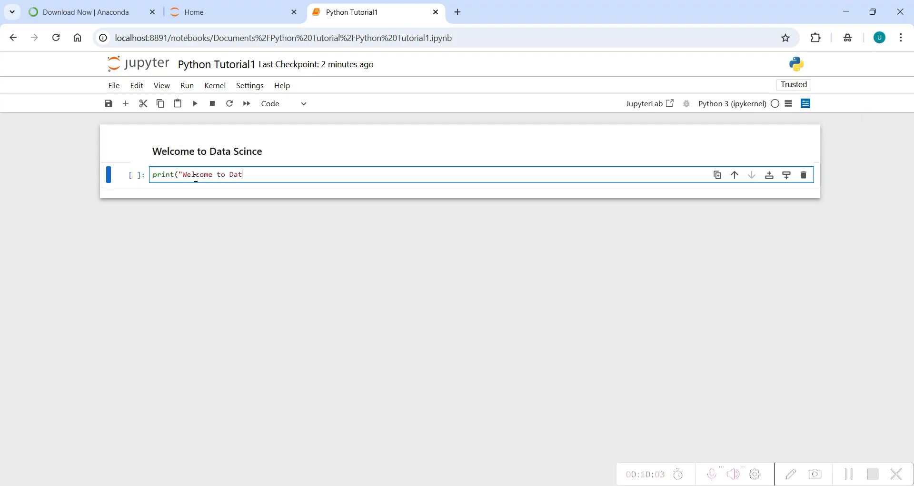
pyautogui.write('a Science")')
pyautogui.press('Return')
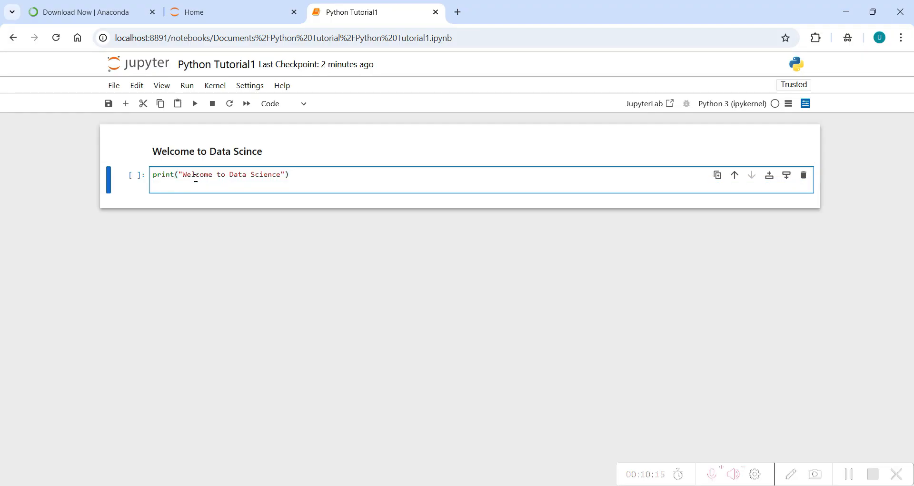
pyautogui.press('BackSpace')
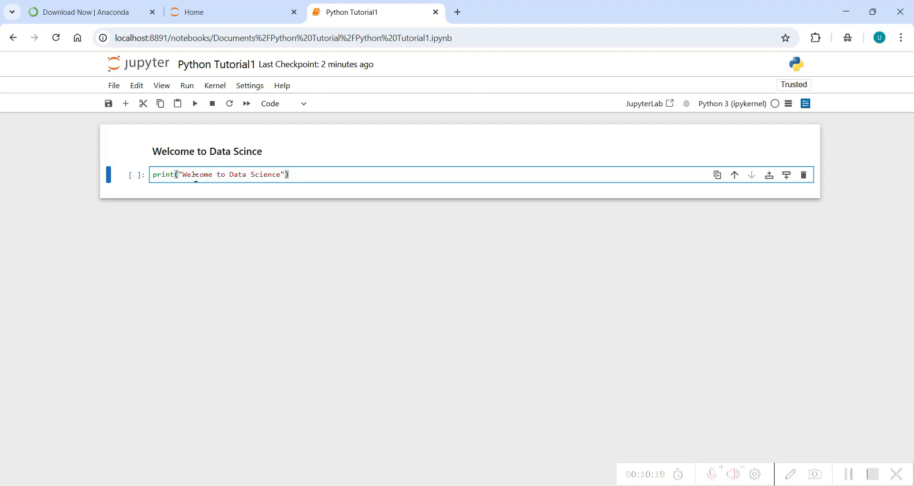
pyautogui.hotkey('ctrl', 'Return')
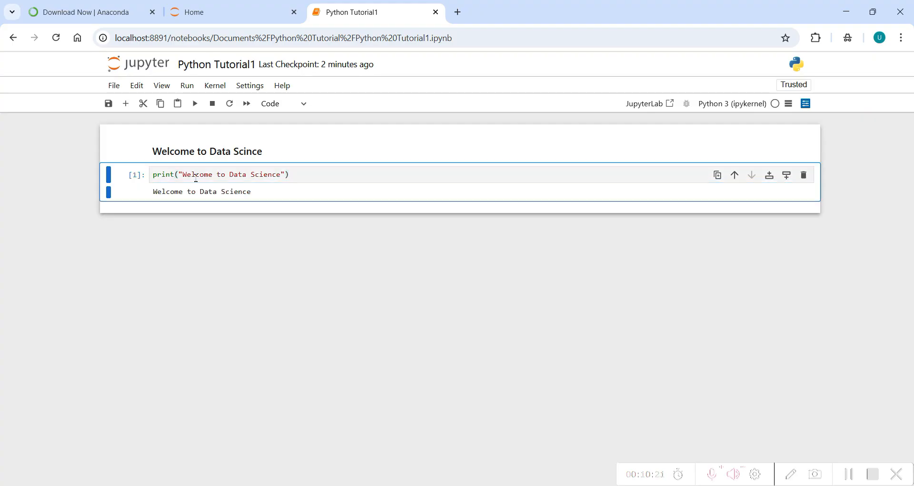